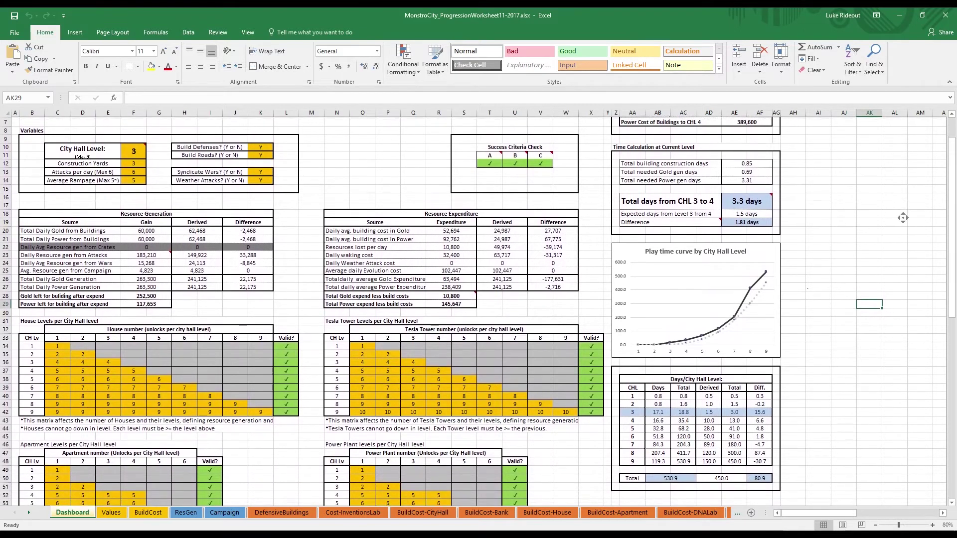
Step: Scroll down and select the City Hall level time and cost table on the Values sheet
scroll(903, 218, "down", 1)
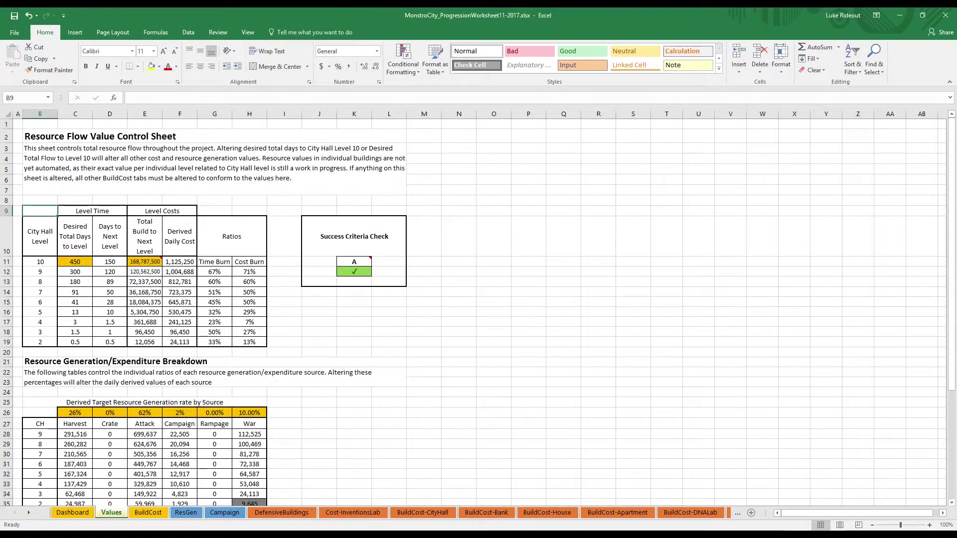
left_click_drag(40, 210, 254, 342)
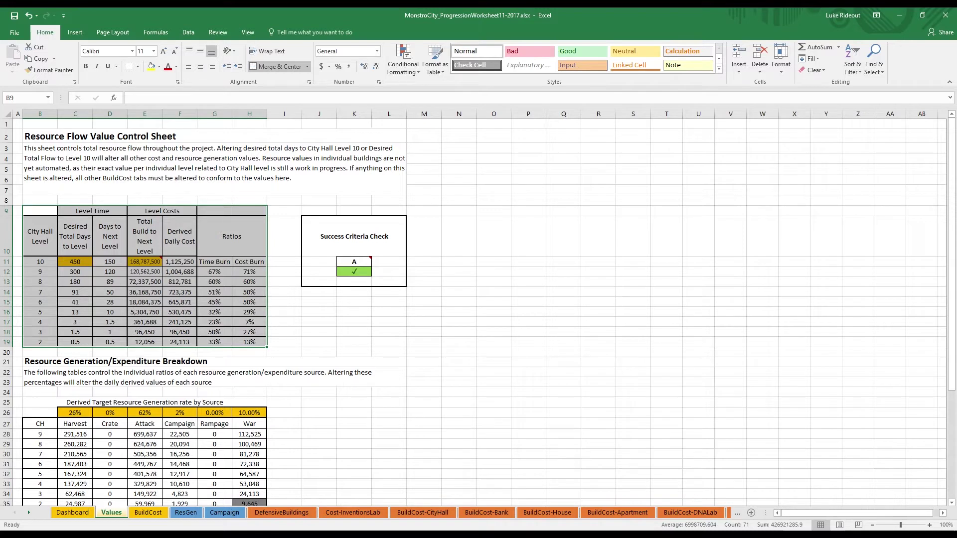
left_click(161, 257)
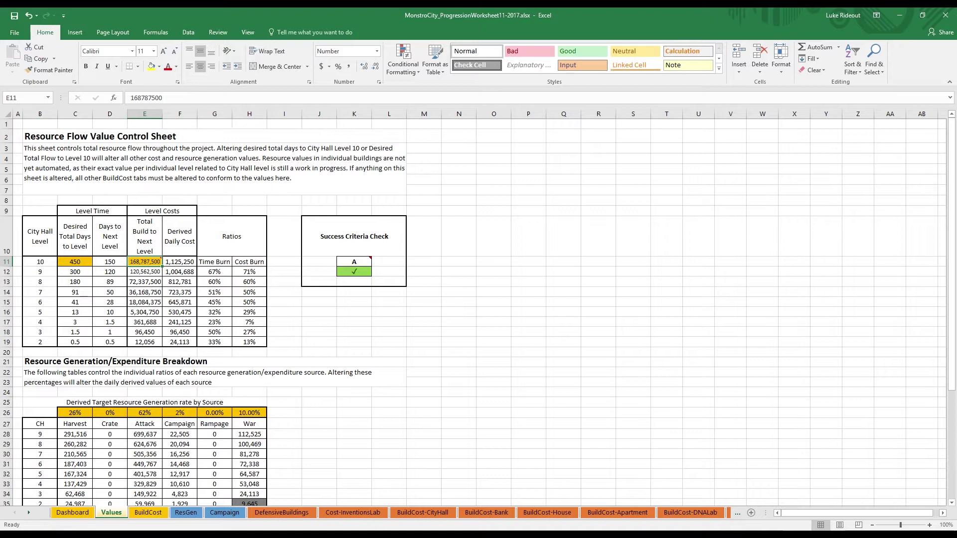
left_click_drag(75, 262, 75, 342)
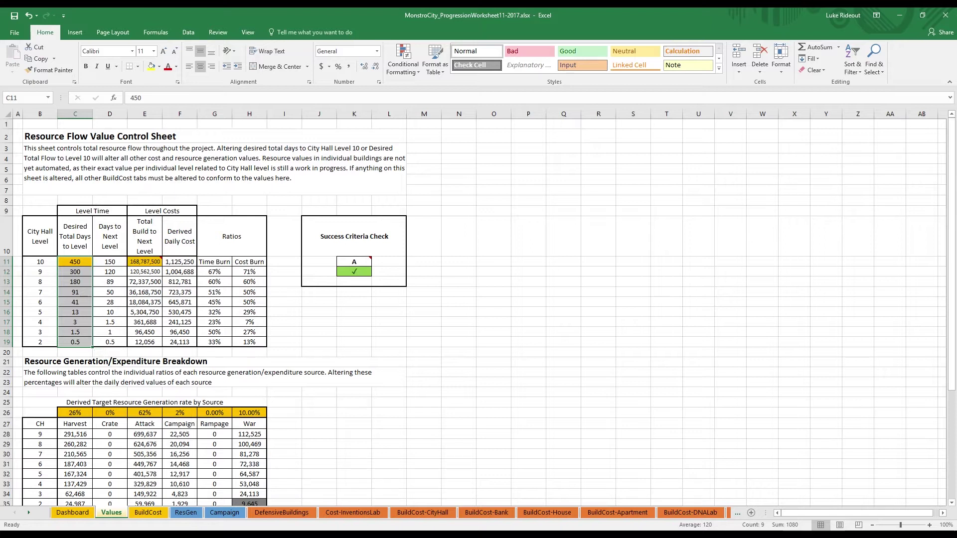
left_click_drag(215, 271, 214, 342)
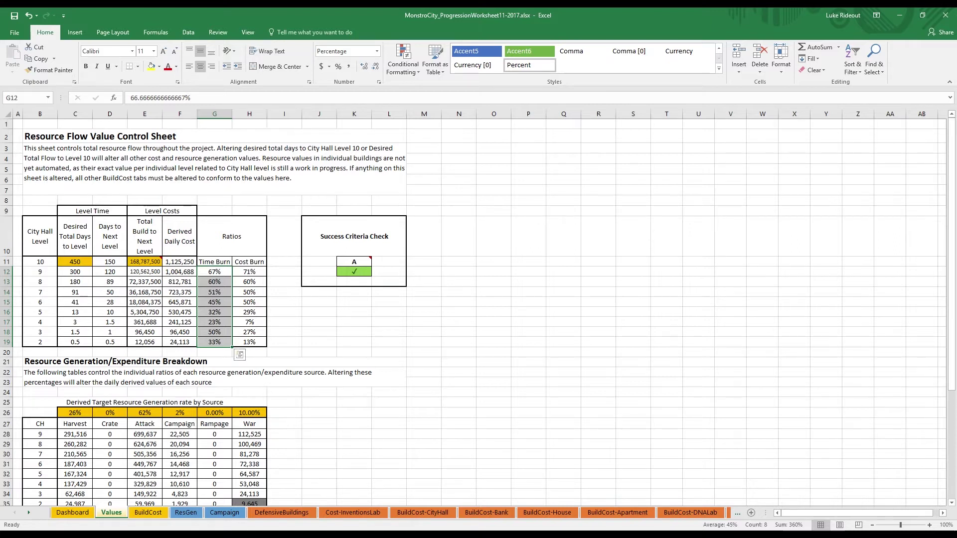
left_click_drag(250, 271, 250, 342)
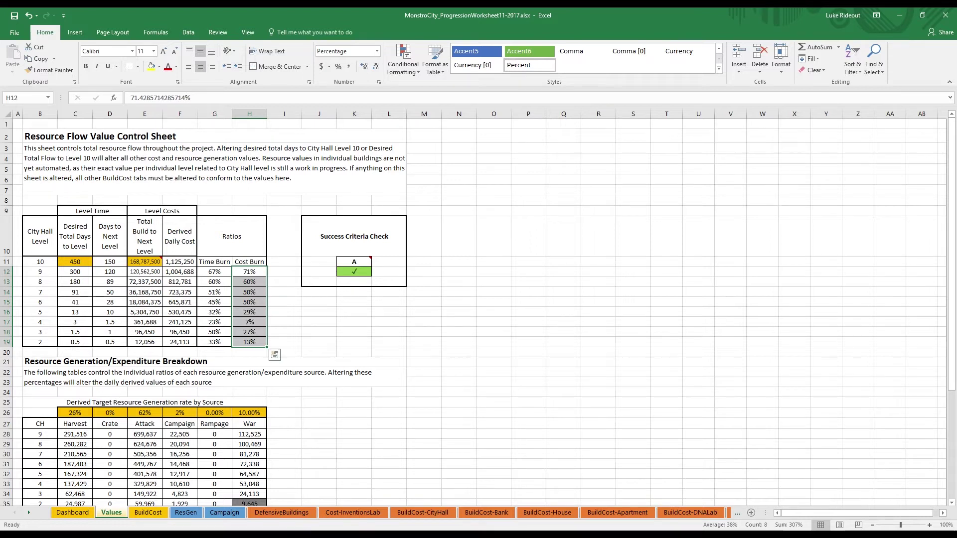
left_click(179, 262)
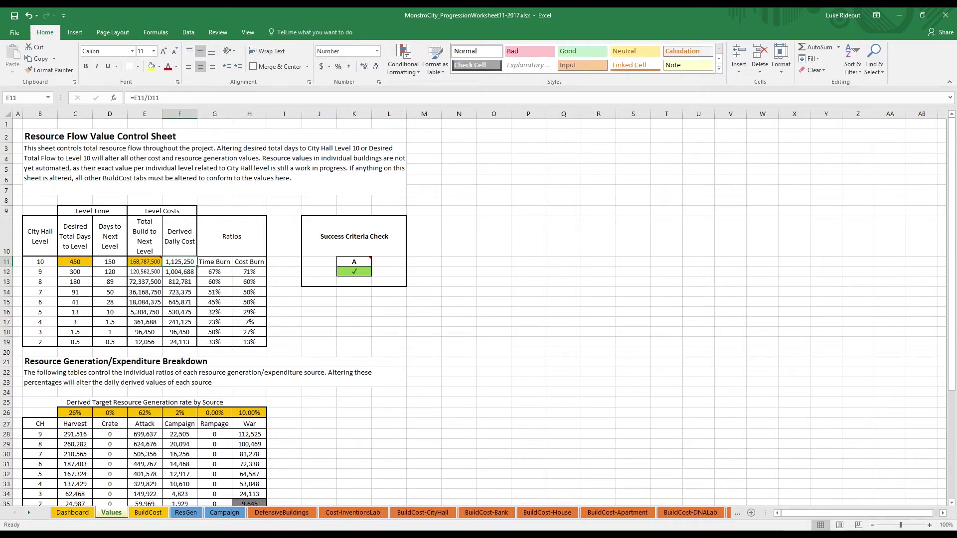
left_click(179, 272)
scroll(473, 312, "down", 2)
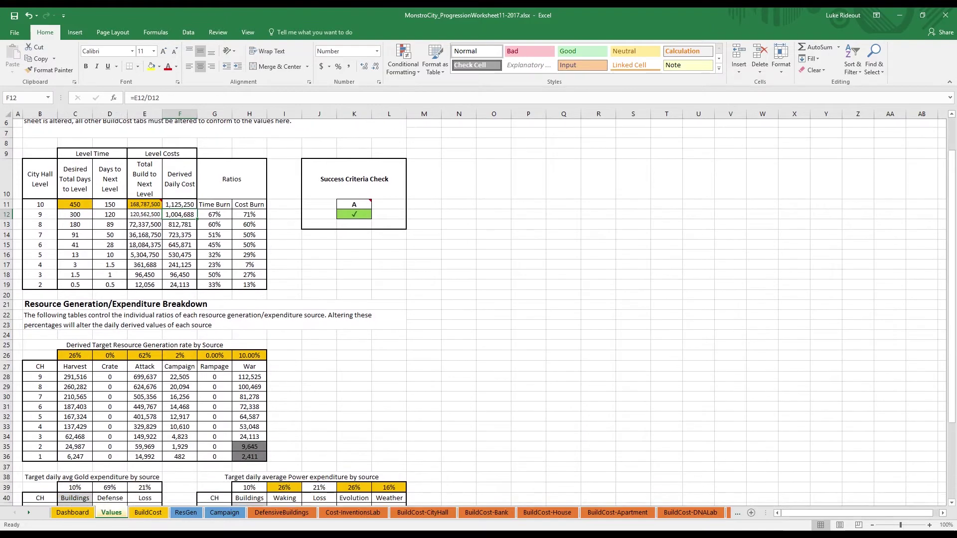
scroll(473, 313, "down", 3)
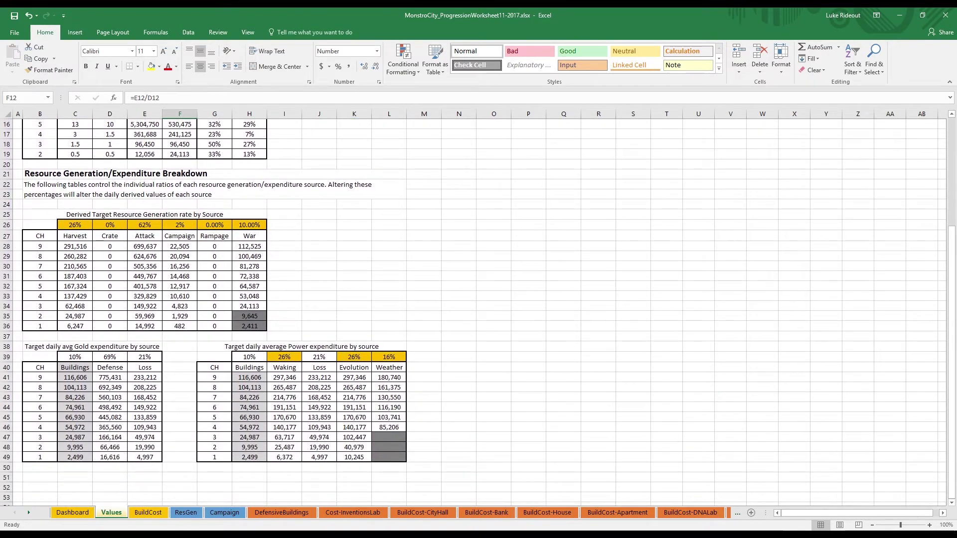
left_click_drag(75, 357, 75, 457)
left_click_drag(110, 357, 110, 457)
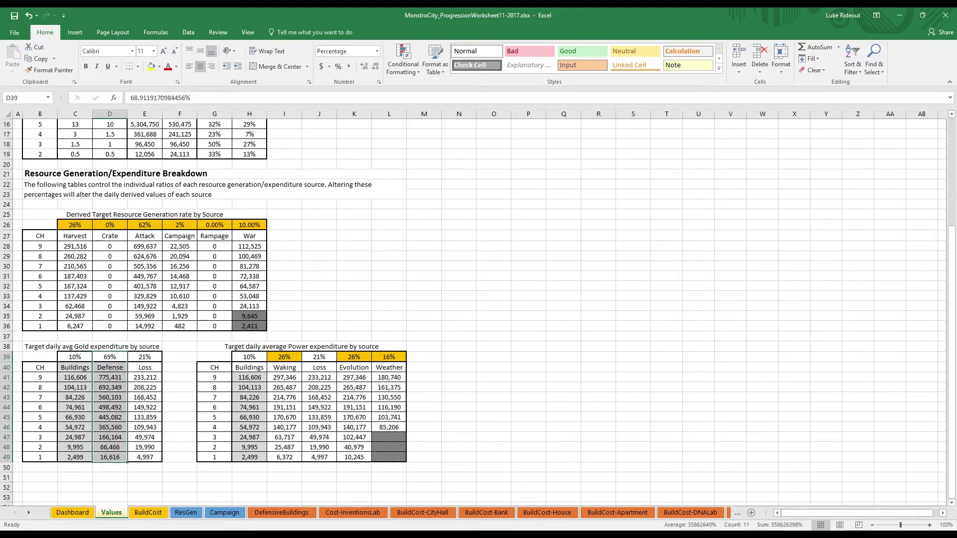
left_click_drag(144, 357, 145, 457)
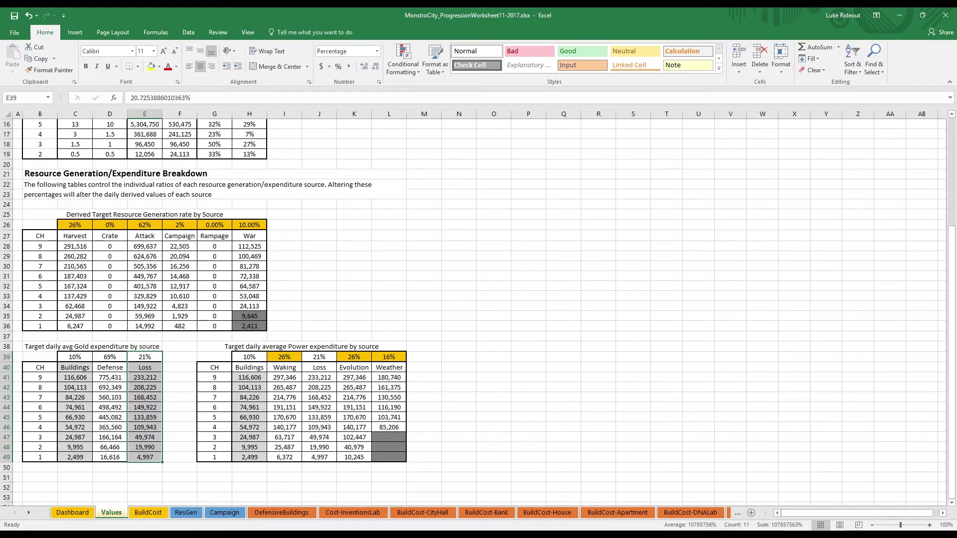
left_click(74, 378)
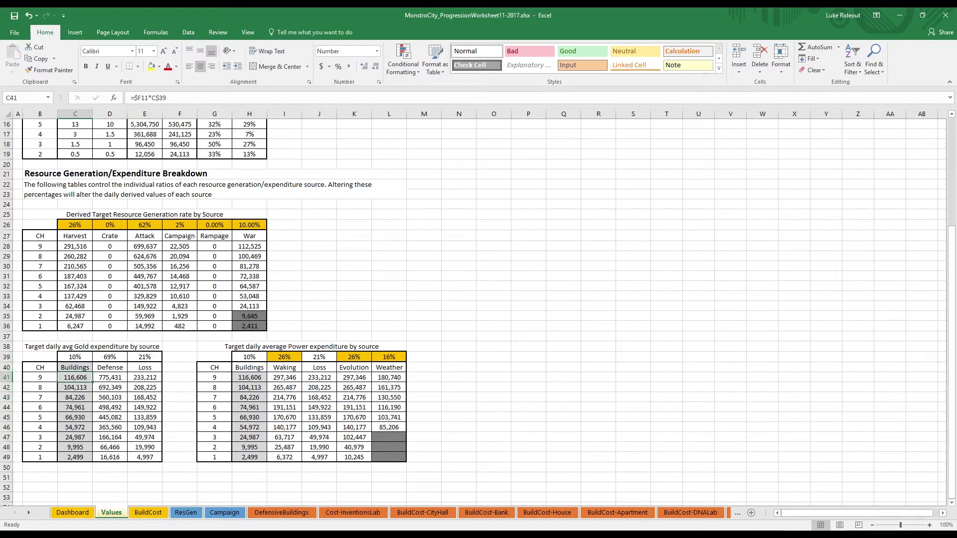
left_click(158, 97)
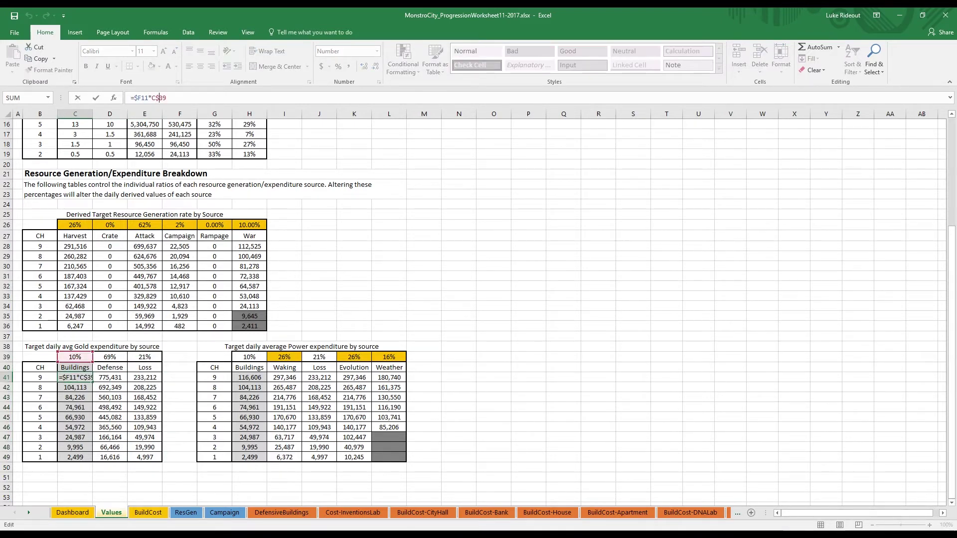
left_click(858, 467)
scroll(479, 309, "up", 4)
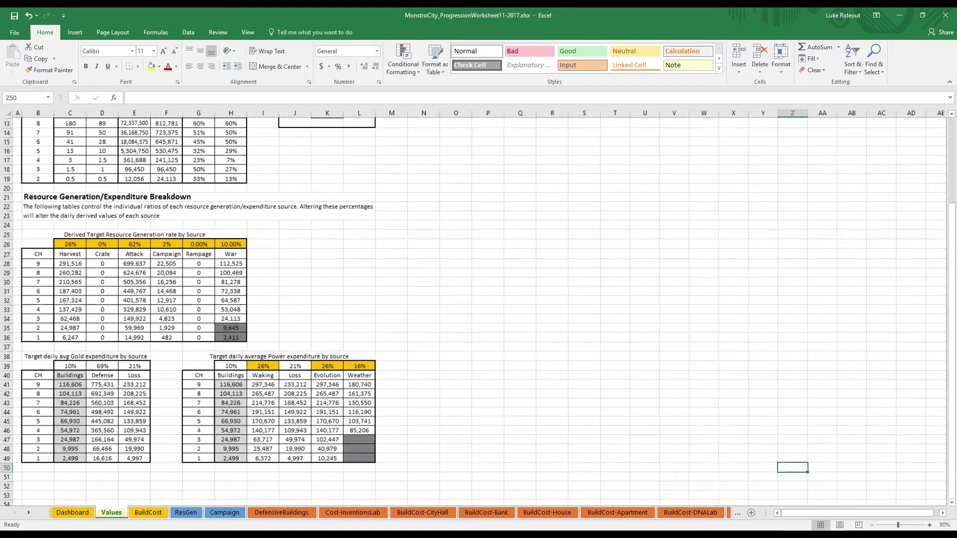
scroll(478, 309, "down", 2, "ctrl")
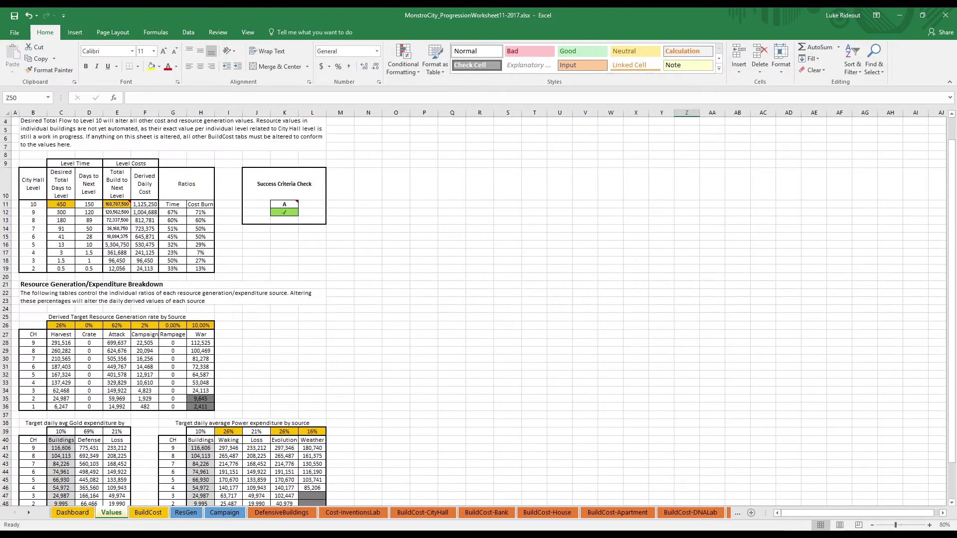
left_click(61, 447)
left_click(159, 98)
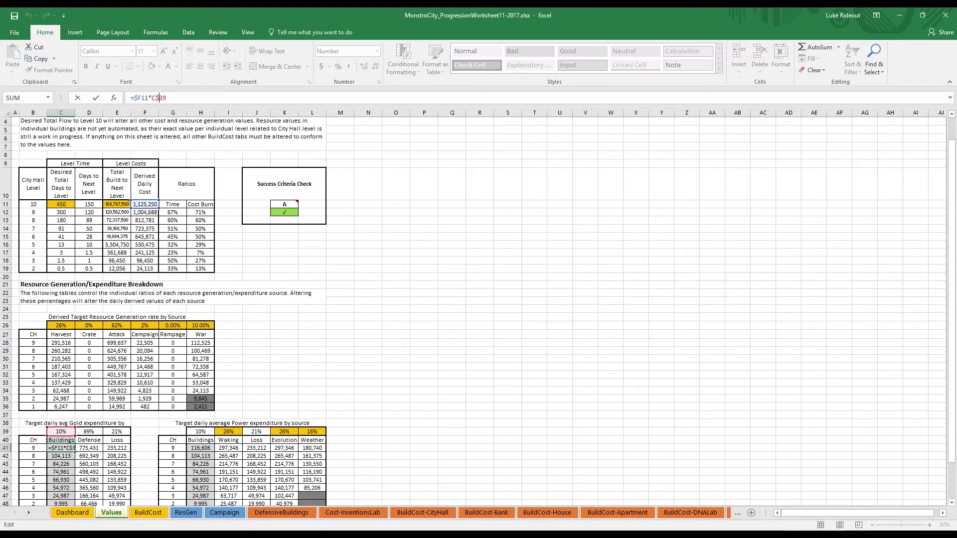
key("Return")
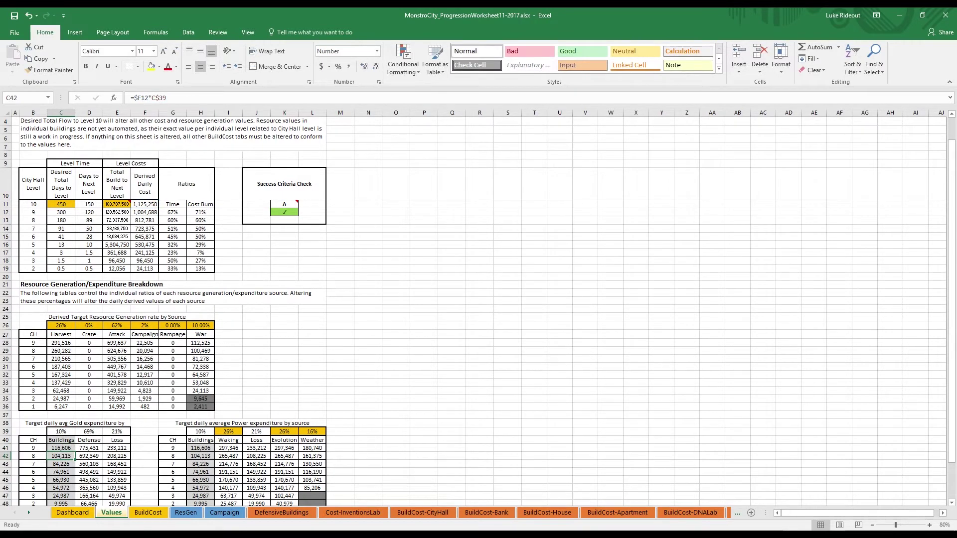
scroll(952, 299, "down", 1)
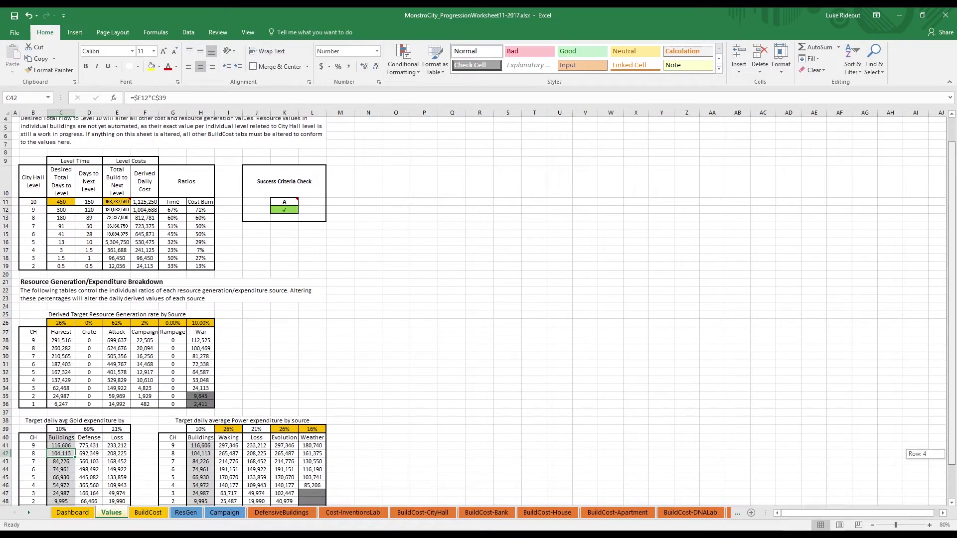
scroll(478, 309, "down", 1)
key("ctrl+scroll")
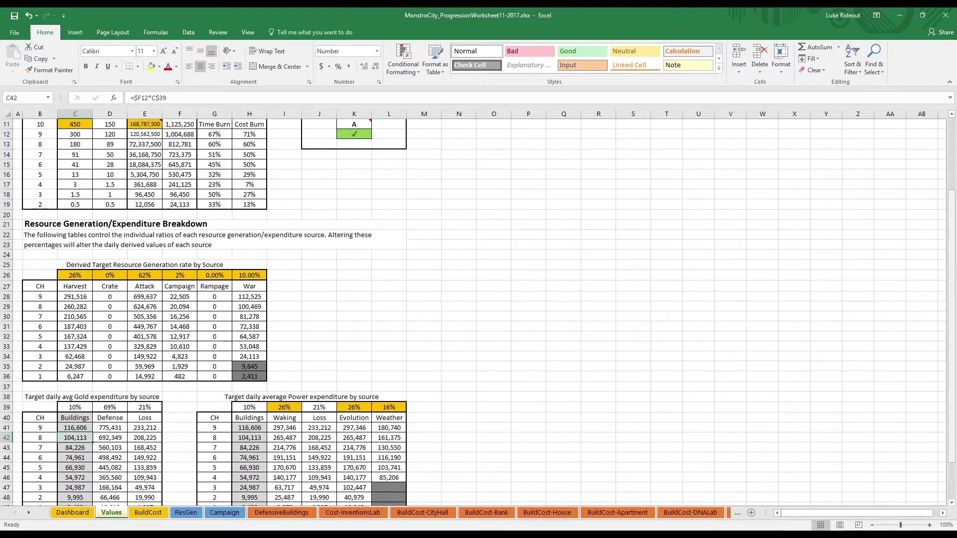
scroll(952, 324, "down", 2)
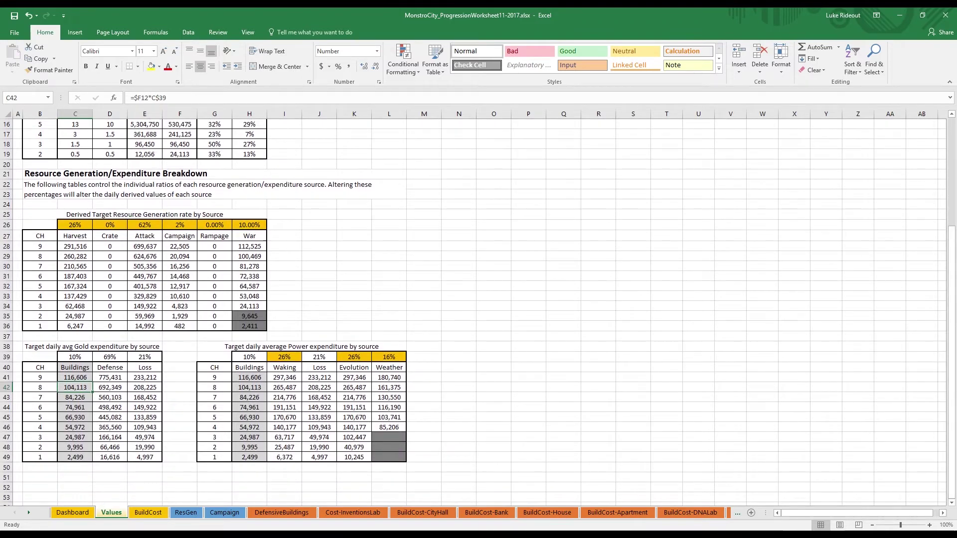
Step: Check the level 9 Harvest, Attack, Campaign and War generation formulas and target percentages, then select the House cost table
left_click(75, 246)
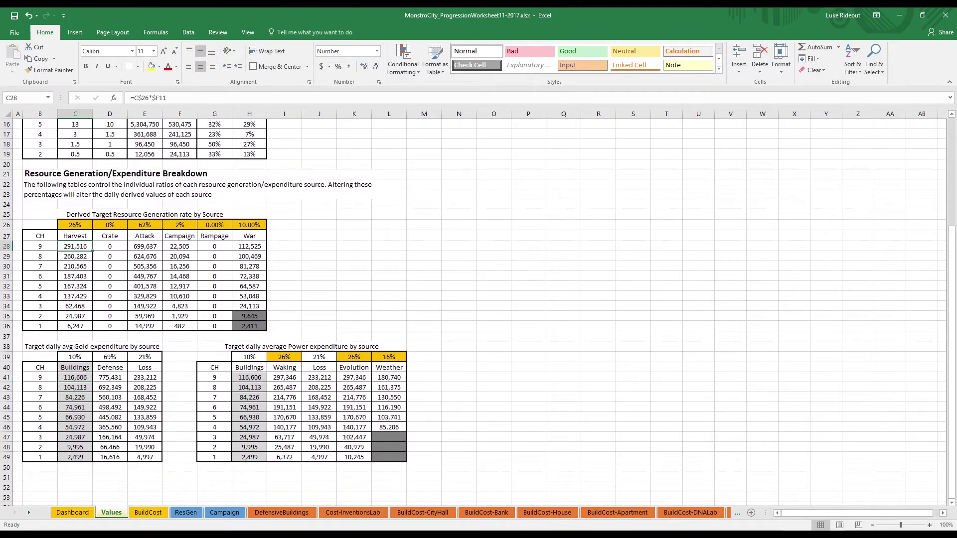
left_click(144, 246)
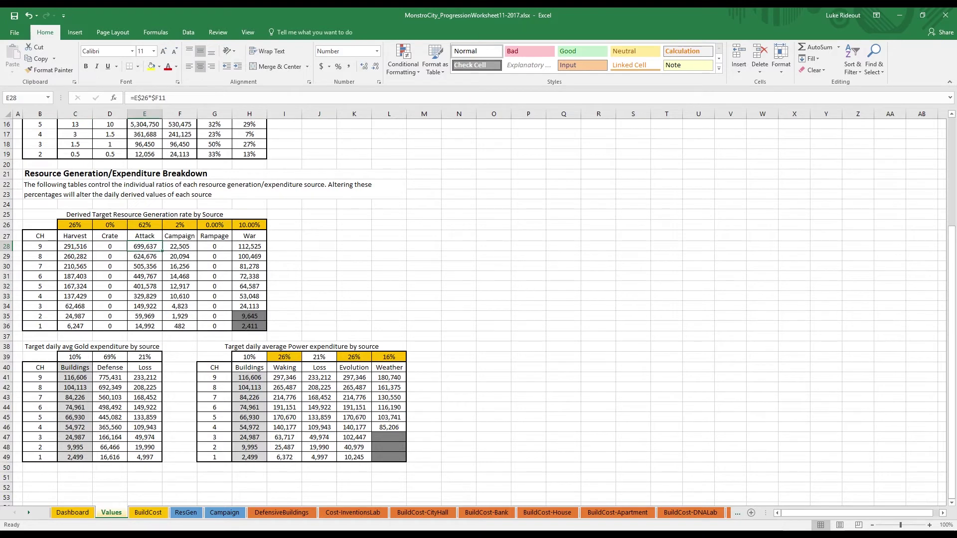
left_click(180, 246)
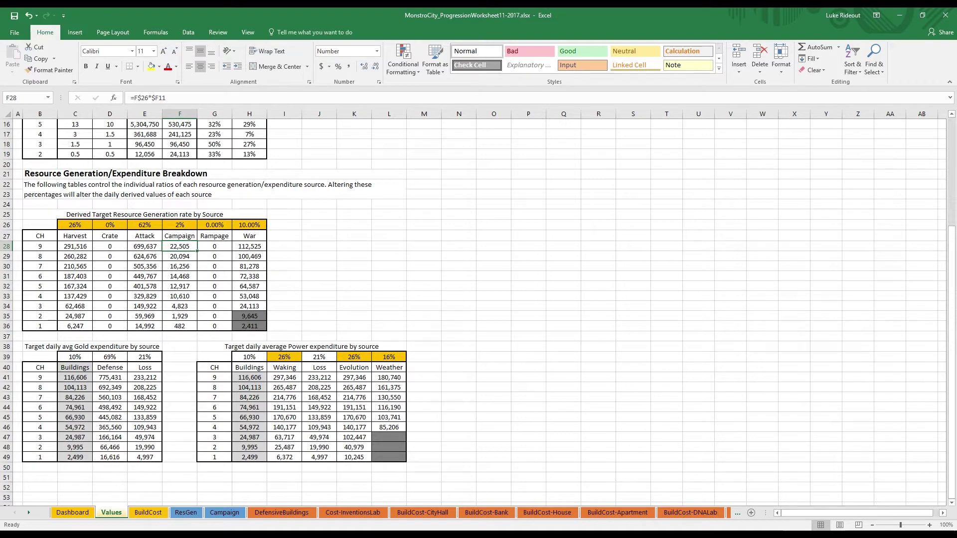
left_click(250, 247)
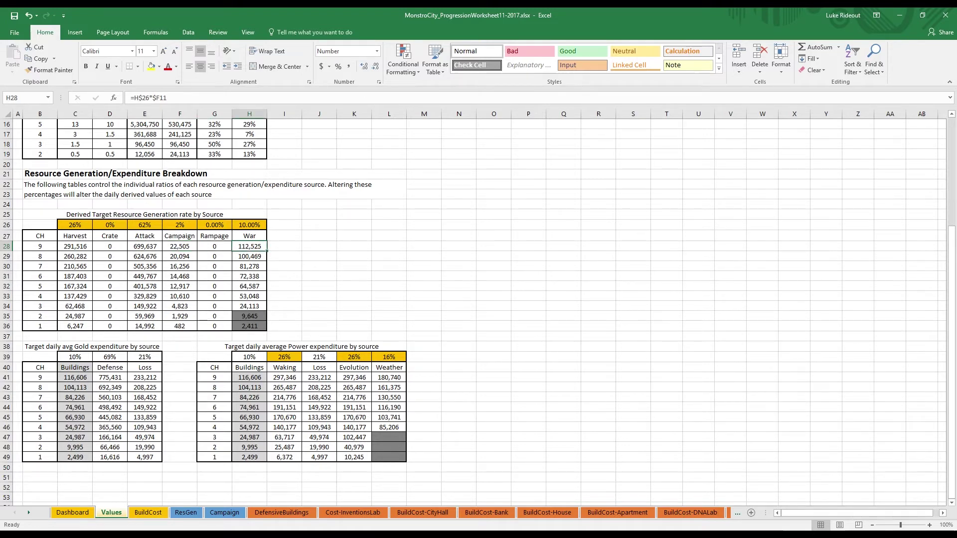
left_click_drag(75, 225, 249, 225)
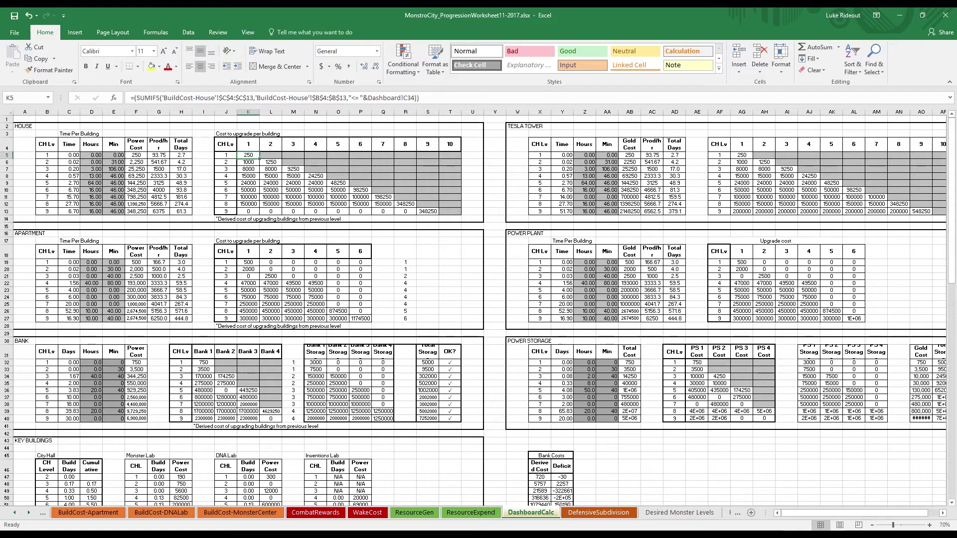
left_click_drag(226, 144, 463, 215)
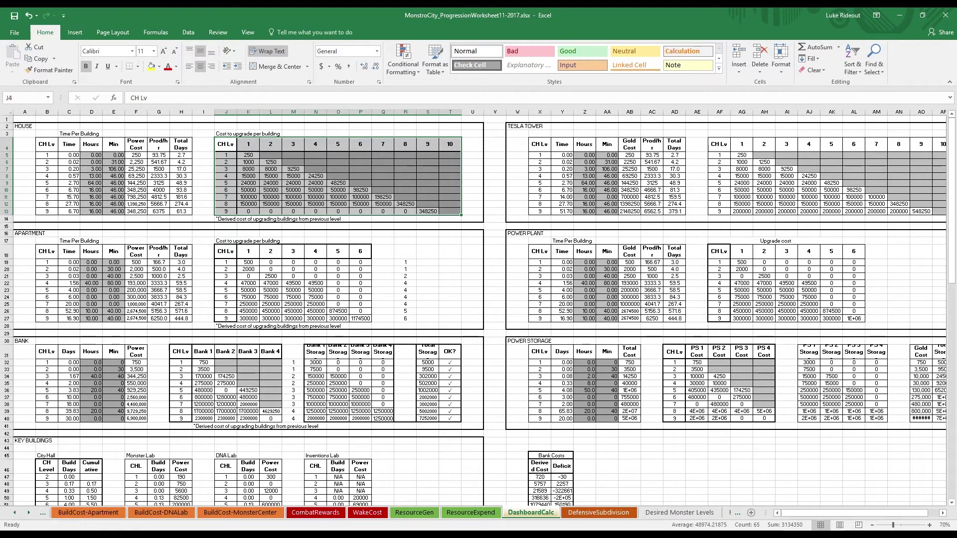
Step: Inspect the level 2 House upgrade cost SUMIFS formula in the formula bar
left_click(271, 162)
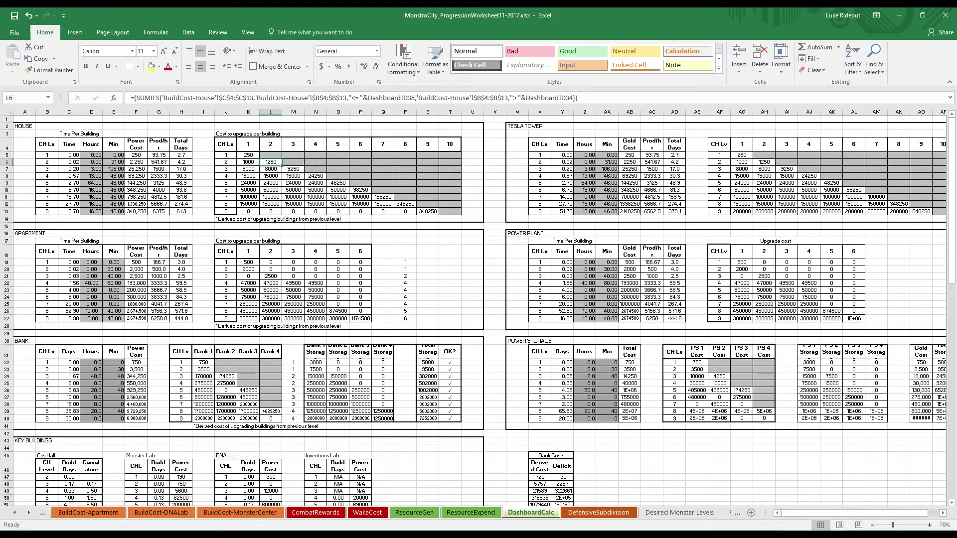
left_click(305, 98)
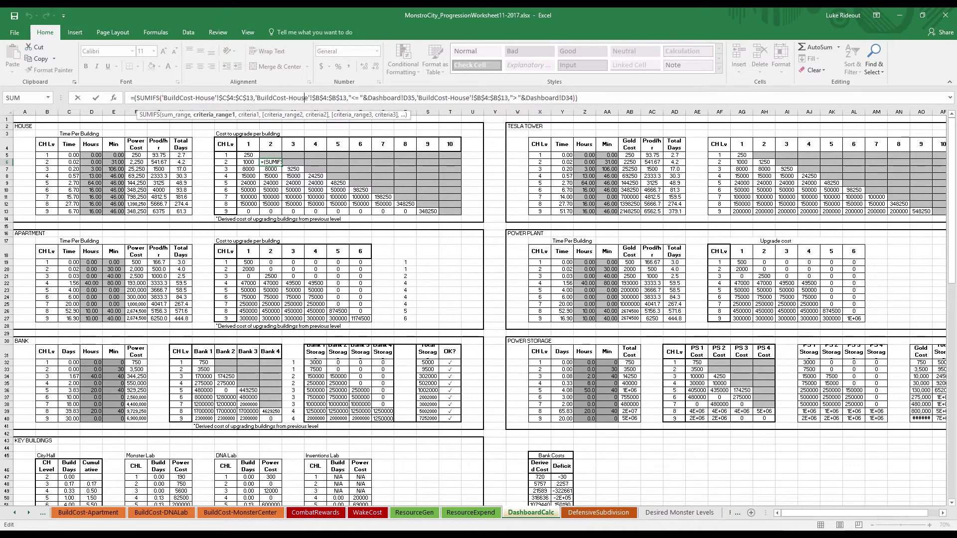
left_click_drag(579, 98, 131, 98)
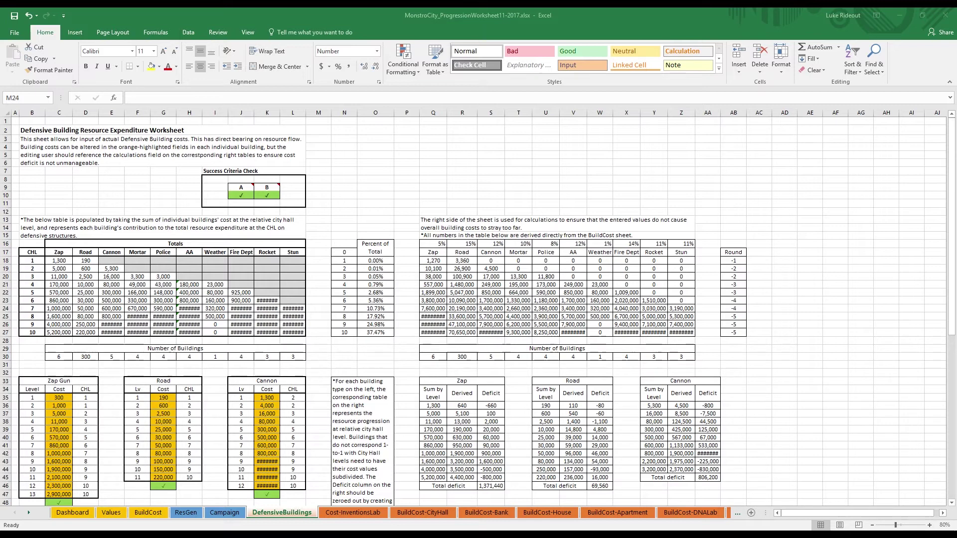
Step: Scroll down through the DefensiveBuildings resource expenditure tables
key("alt+Tab")
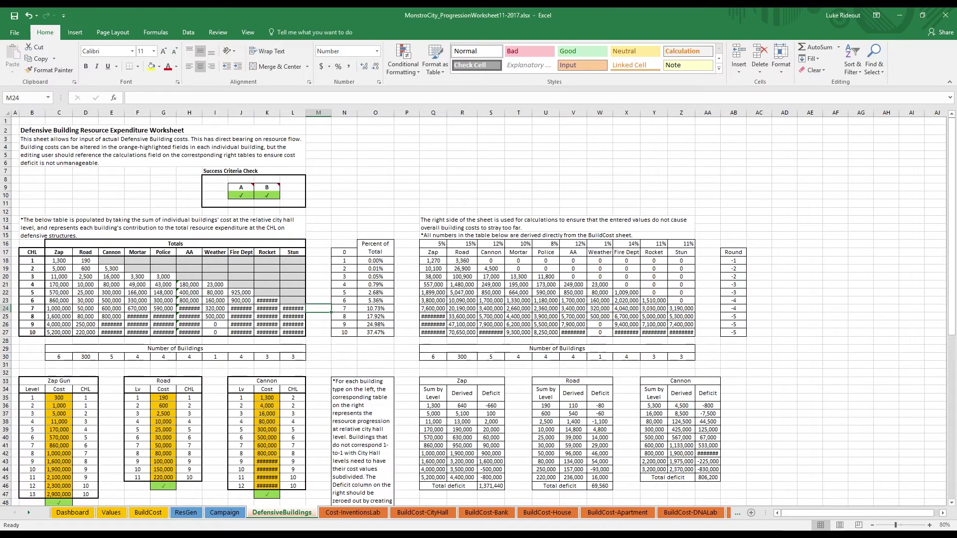
scroll(474, 312, "down", 2)
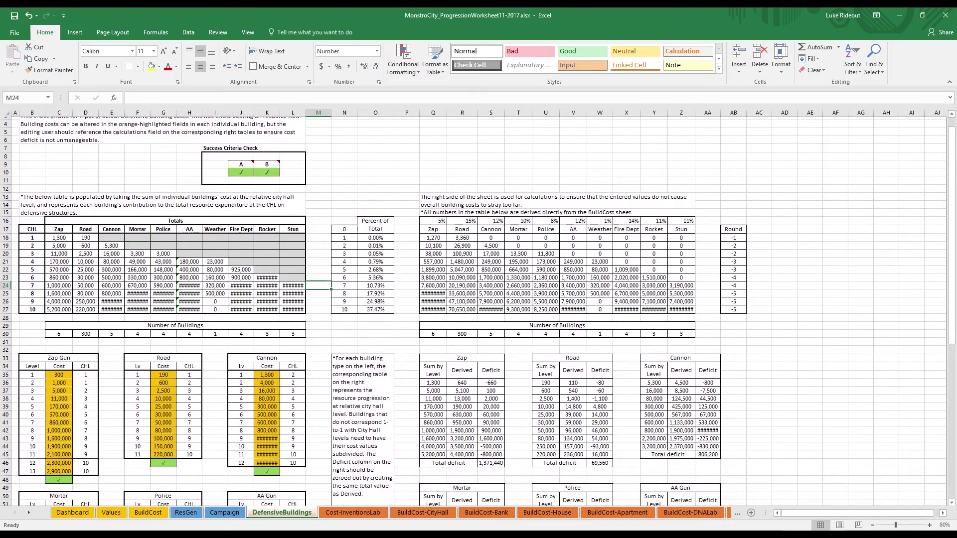
scroll(473, 312, "down", 2)
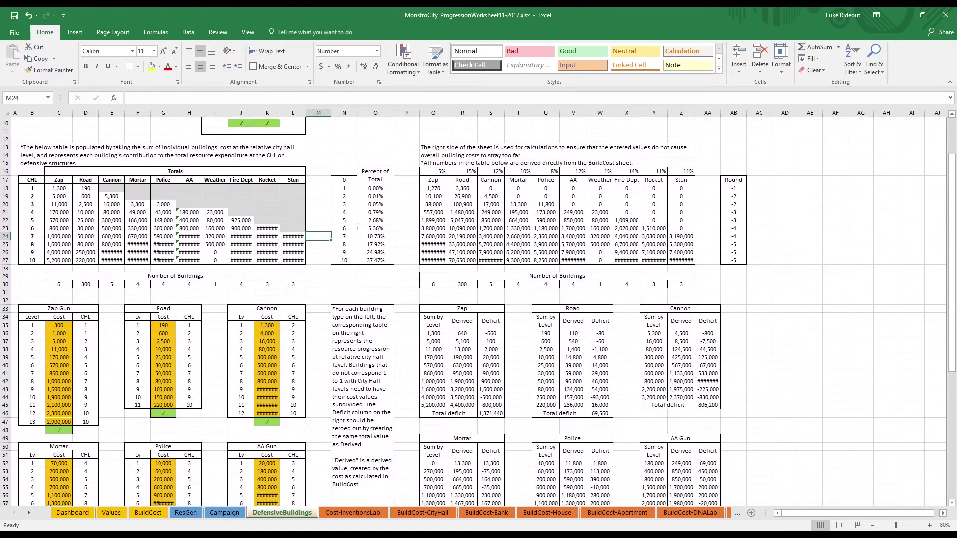
scroll(473, 312, "down", 2)
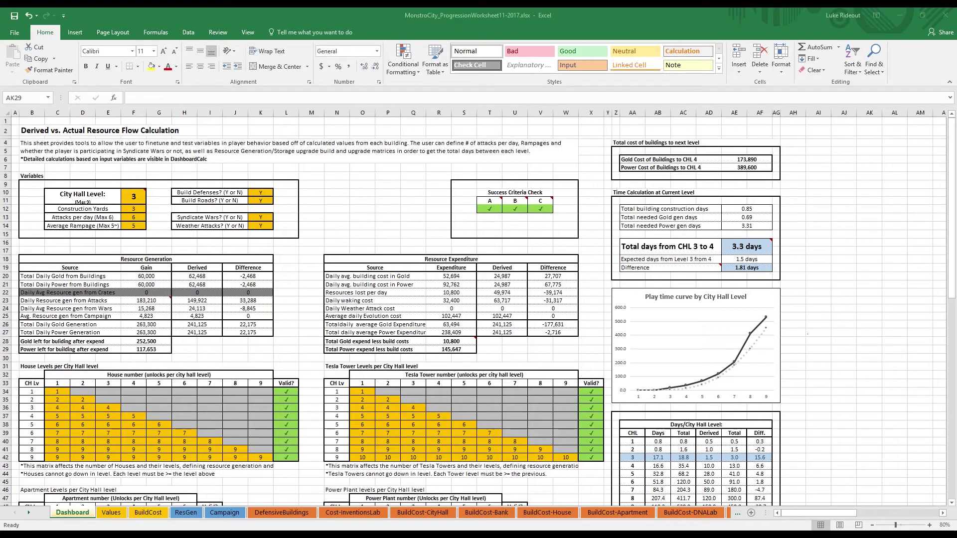
Step: Enter City Hall Level 2, then 1, then 4 in the Dashboard input cell
mouse_move(133, 196)
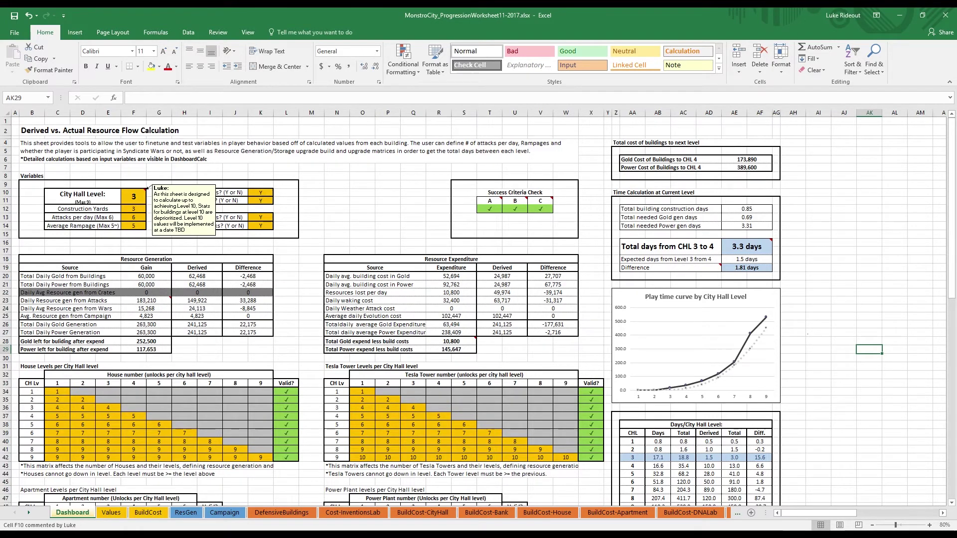
left_click(133, 196)
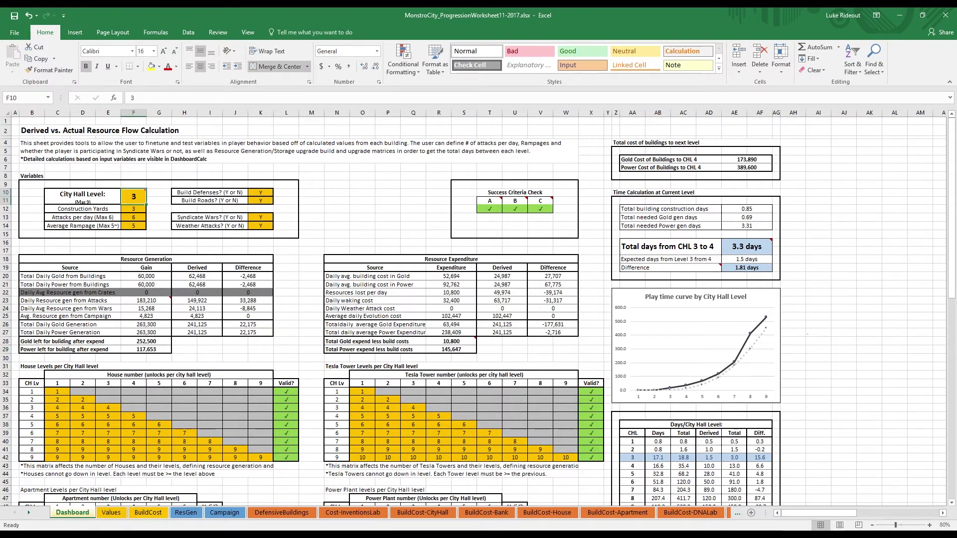
type("2")
key("Return")
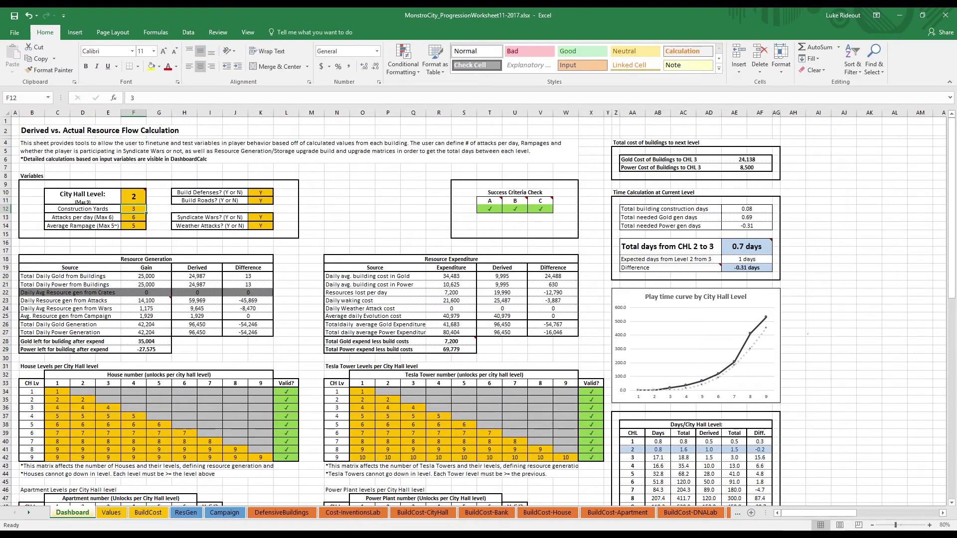
left_click(133, 196)
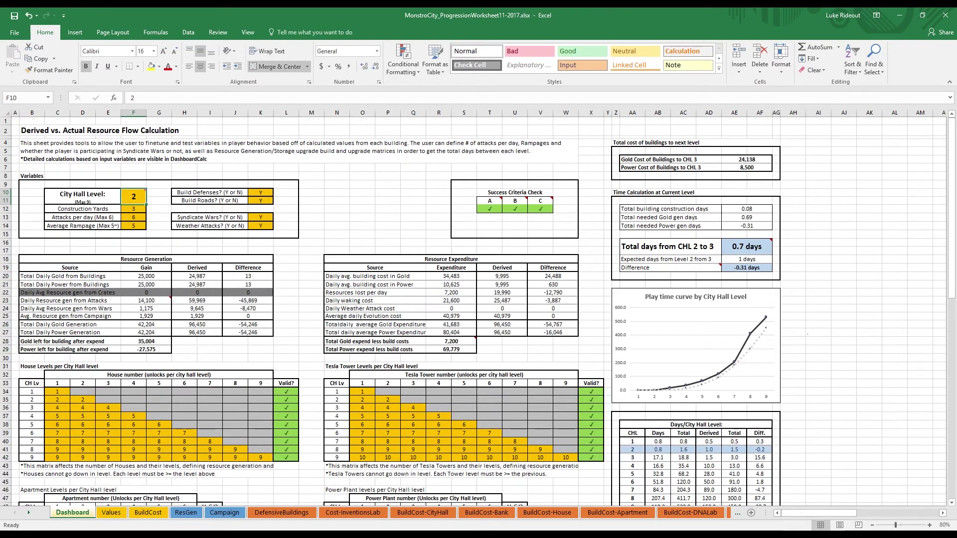
type("1")
key("Return")
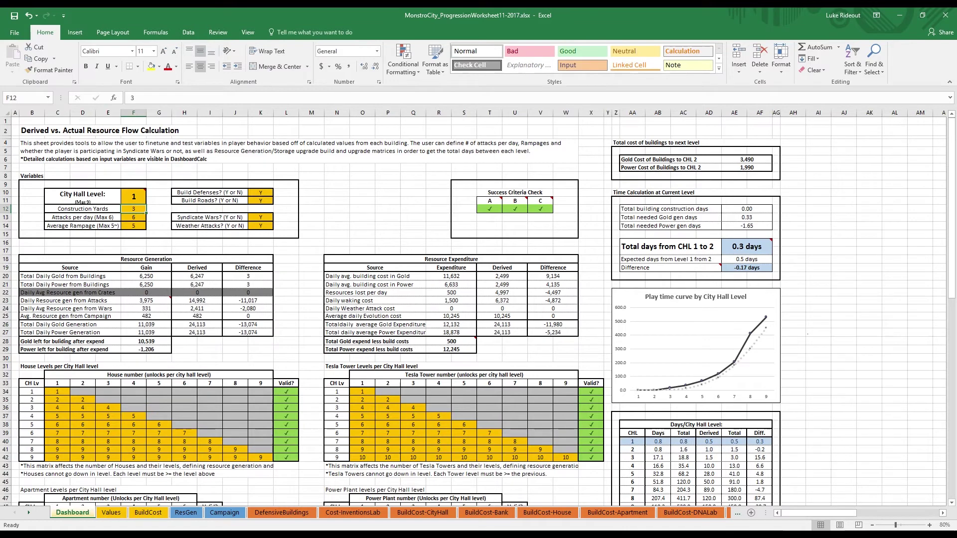
left_click(133, 196)
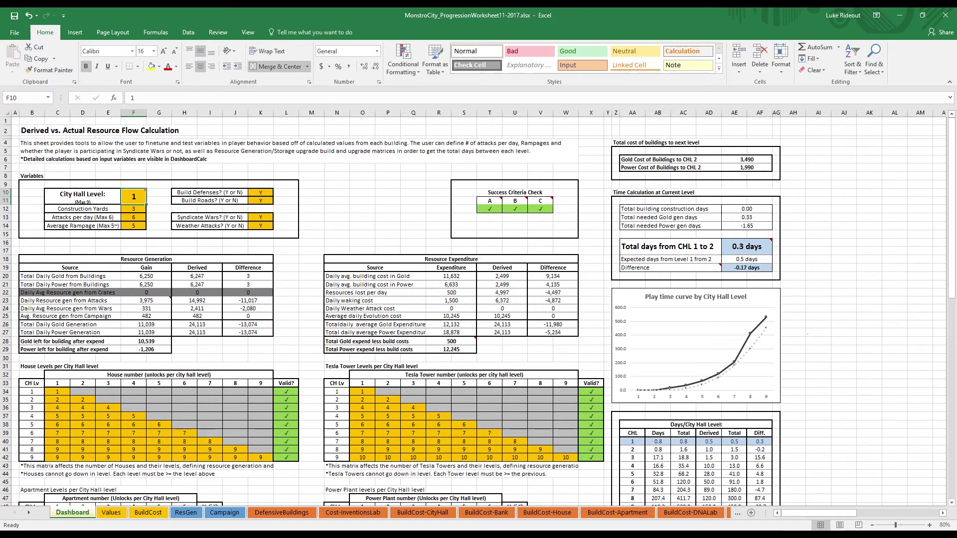
type("4")
key("Return")
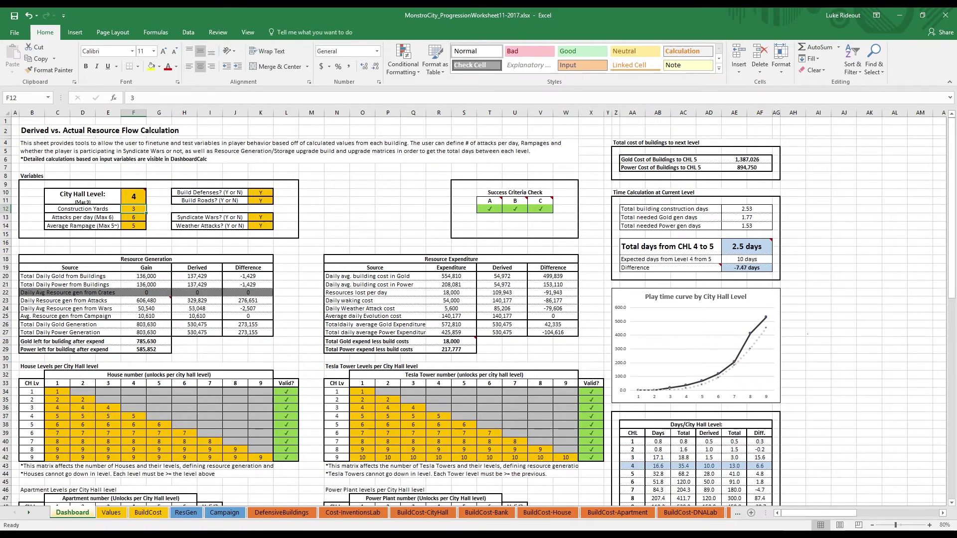
Step: Select the Play time curve by City Hall Level chart below
left_click(134, 196)
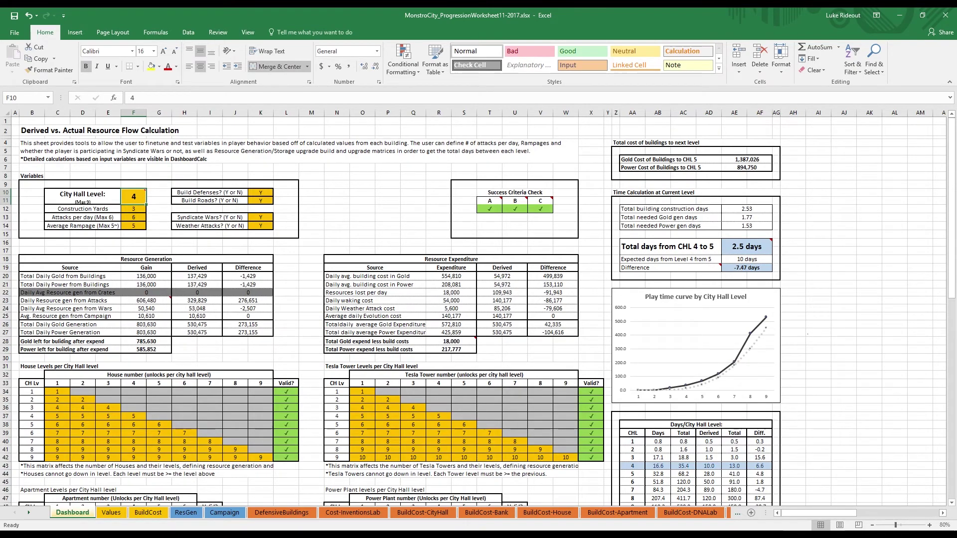
scroll(478, 311, "down", 5)
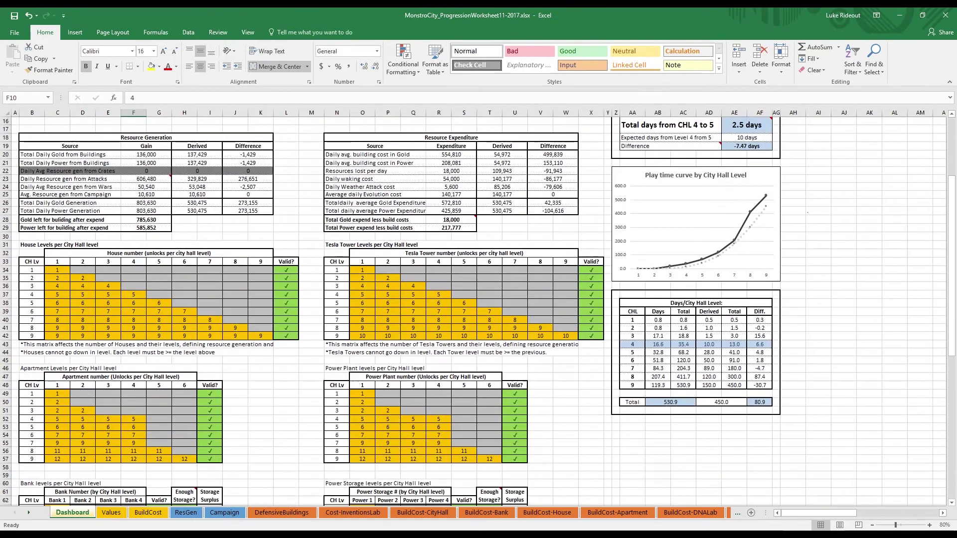
left_click(695, 225)
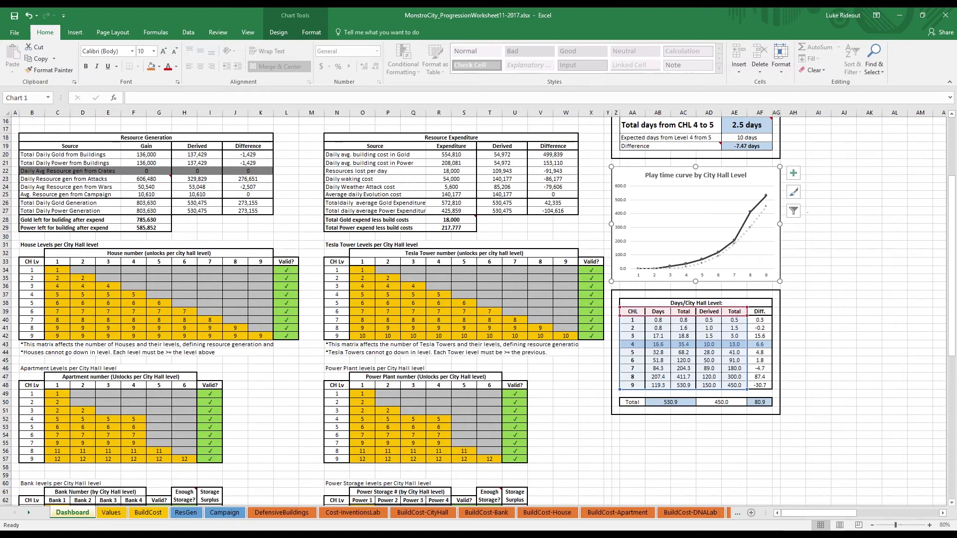
Step: Reset the Dashboard City Hall Level to 3 and scroll through the updated results
scroll(473, 312, "up", 4)
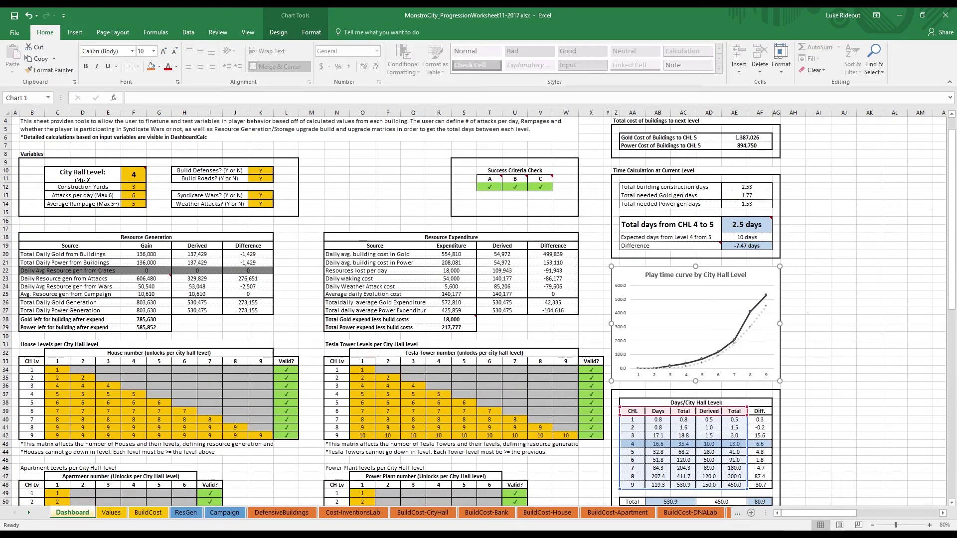
left_click(134, 174)
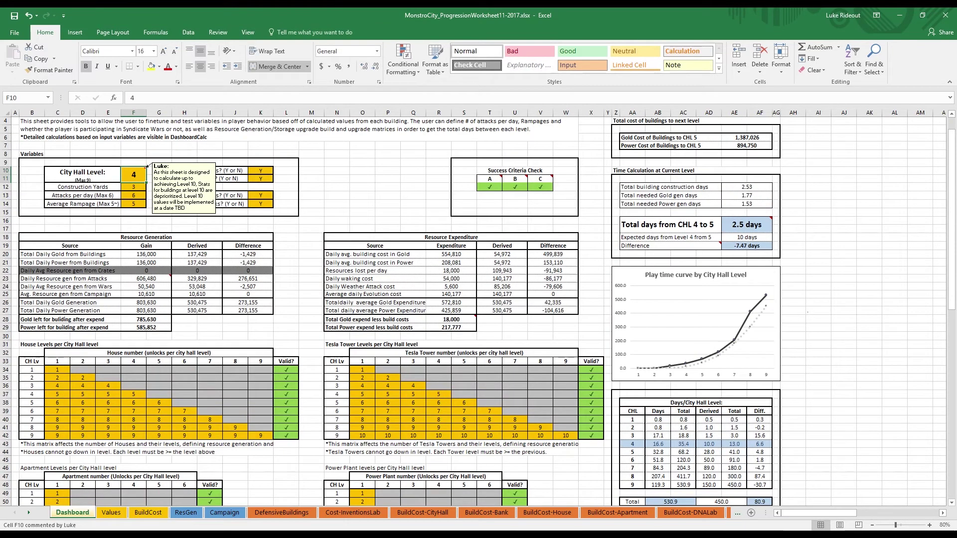
type("3")
key("Return")
scroll(473, 311, "down", 2)
scroll(474, 311, "down", 2)
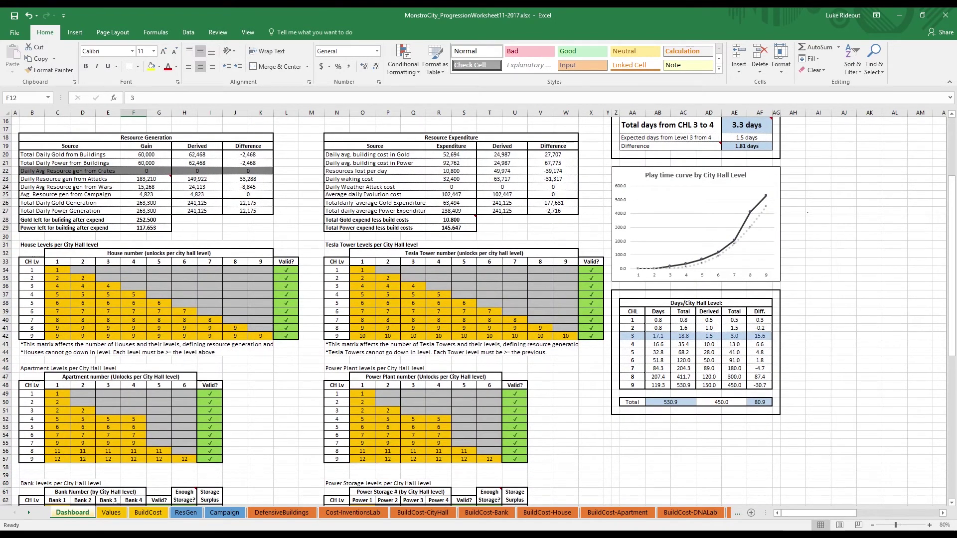
scroll(474, 311, "up", 1)
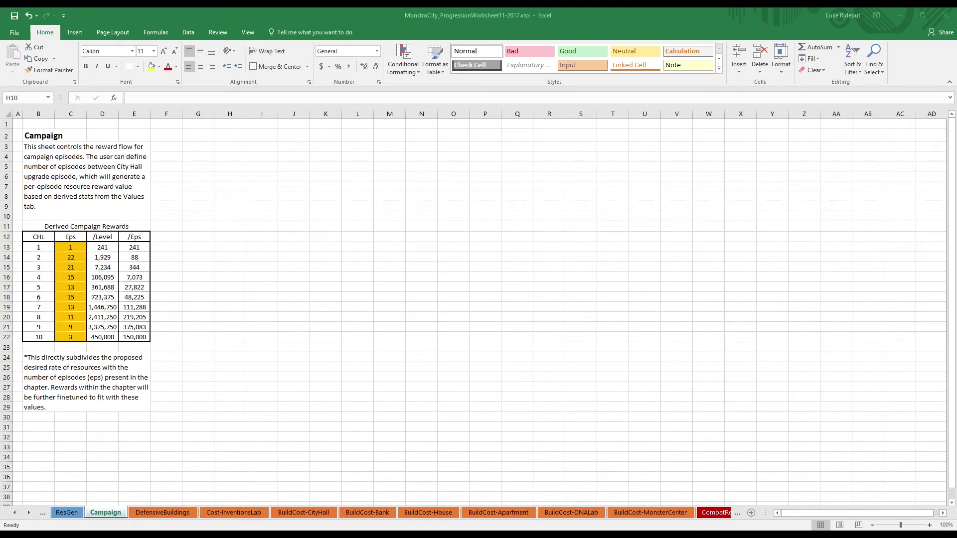
Step: Switch to the WakeCost sheet with the Wake Cost Definition Worksheet
key("alt+Tab")
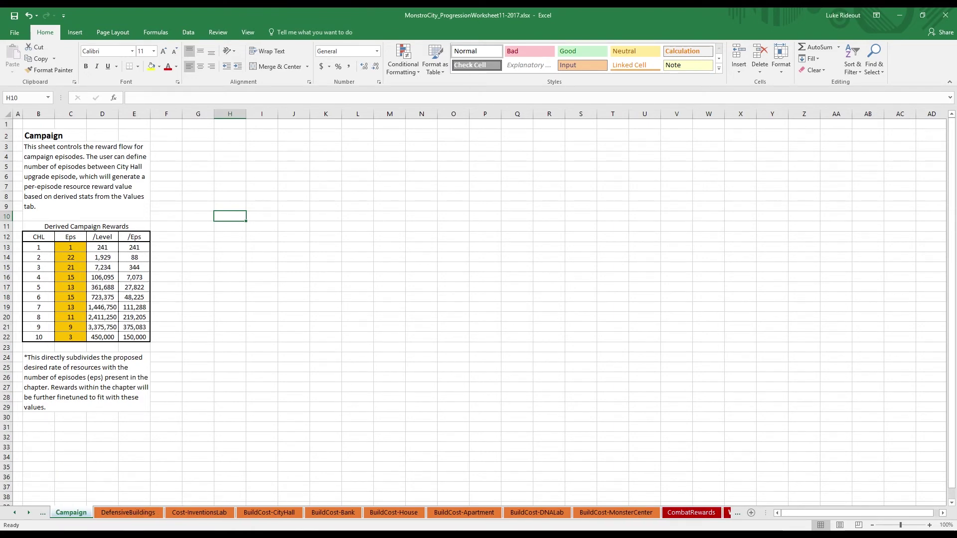
left_click(728, 512)
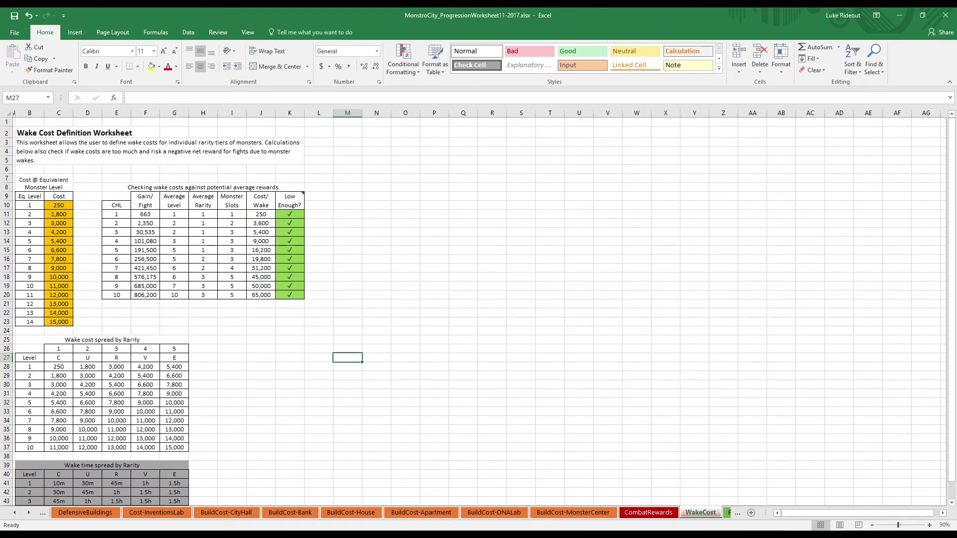
left_click(289, 214)
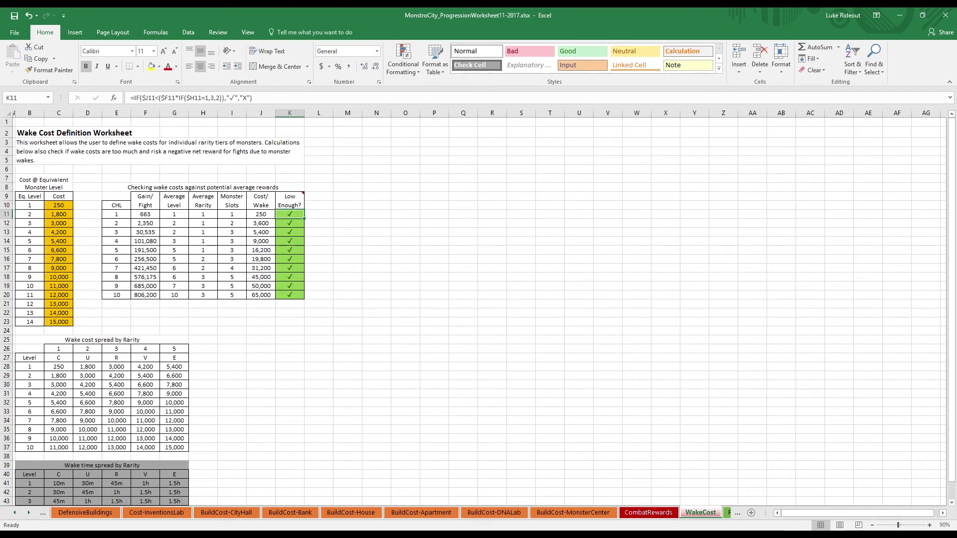
key("F2")
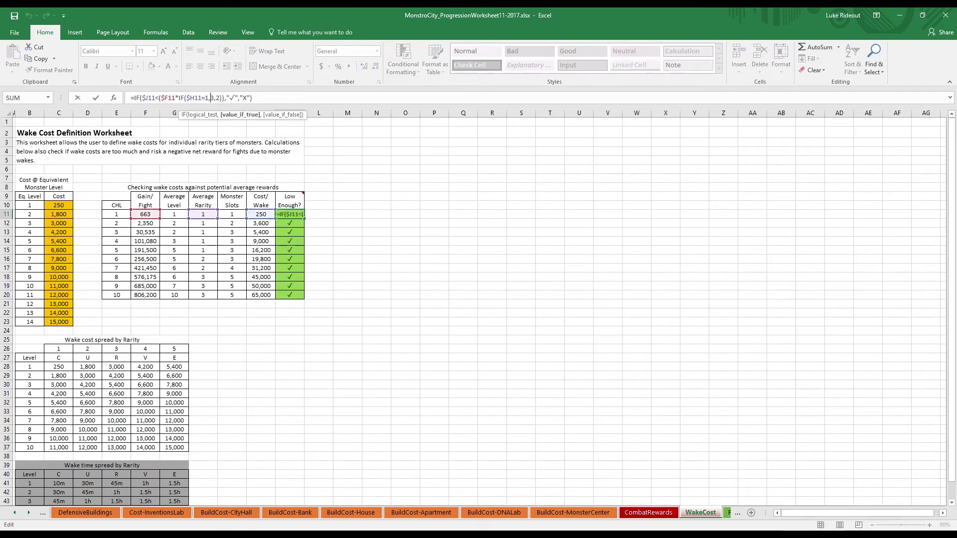
key("Escape")
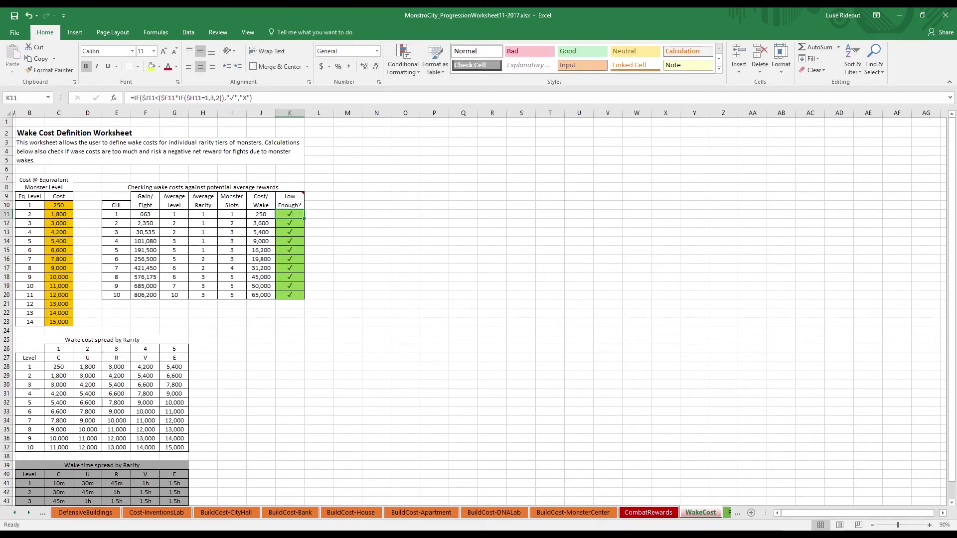
left_click(260, 330)
left_click(261, 357)
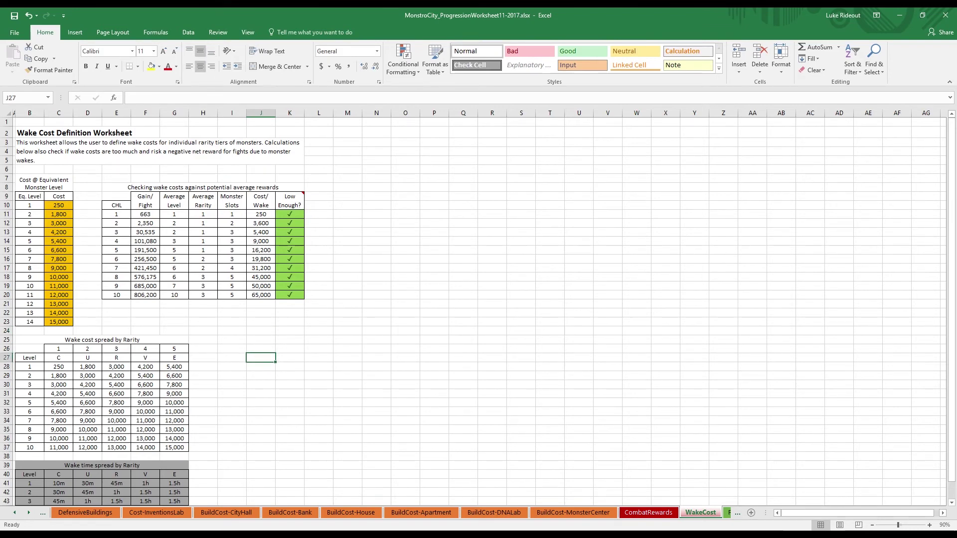
left_click(232, 429)
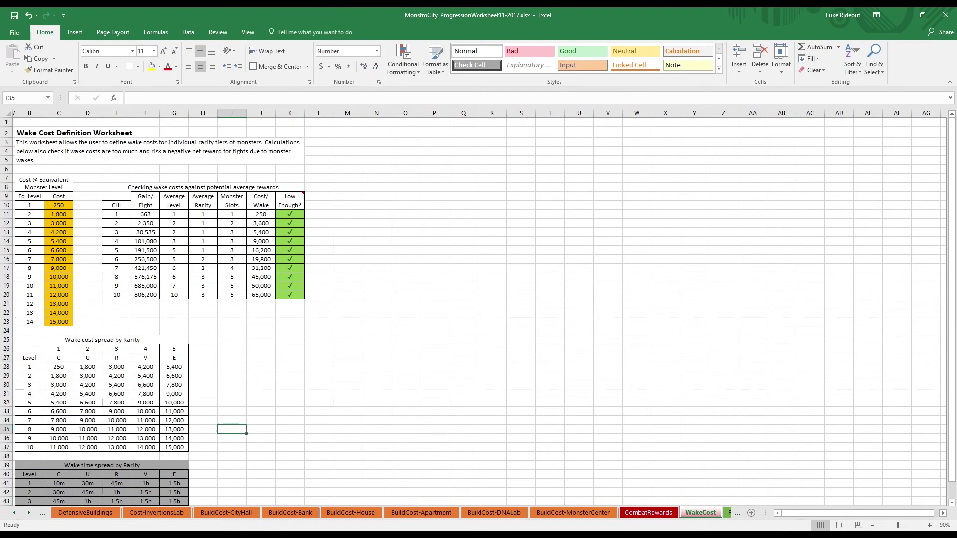